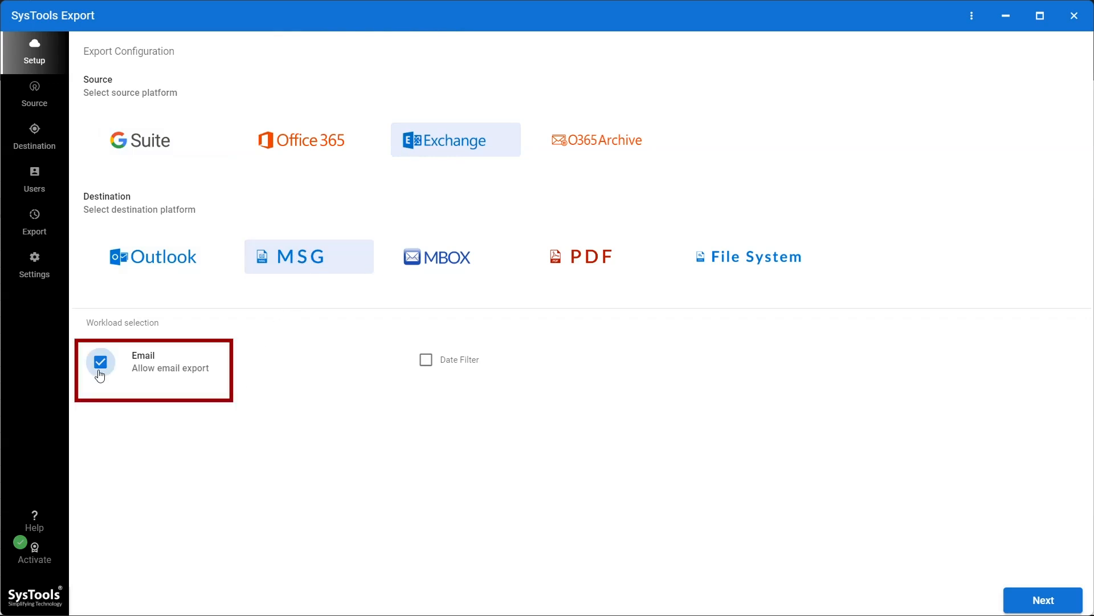
- Enable the Date Filter from 03-01-1990 to 04-12-2024 and continue to the Exchange source settings
{"action": "left_click", "coordinate": [425, 361]}
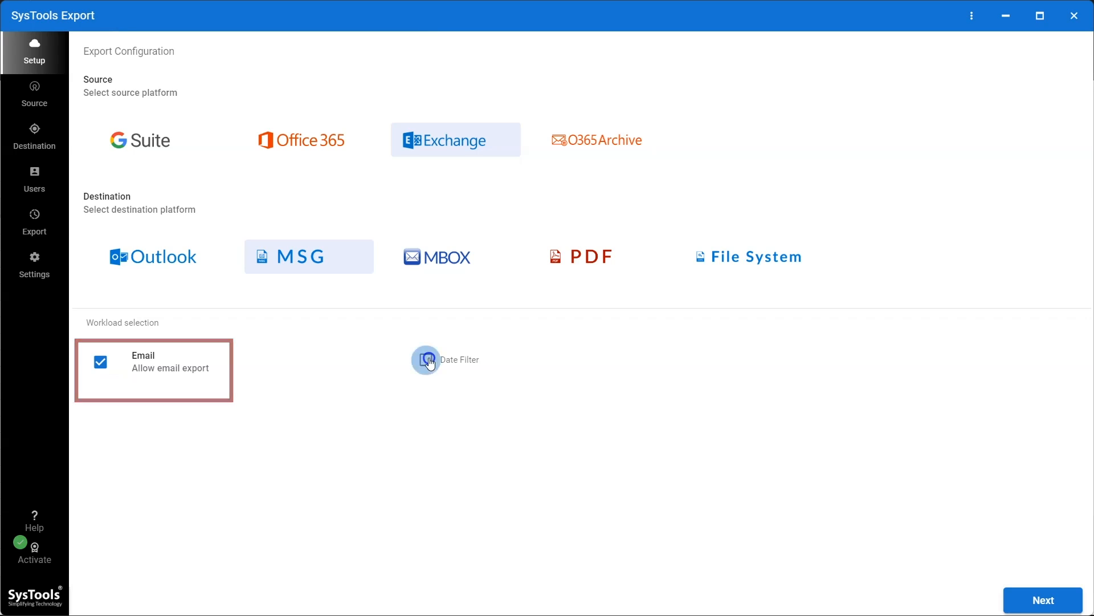
{"action": "left_click", "coordinate": [581, 359]}
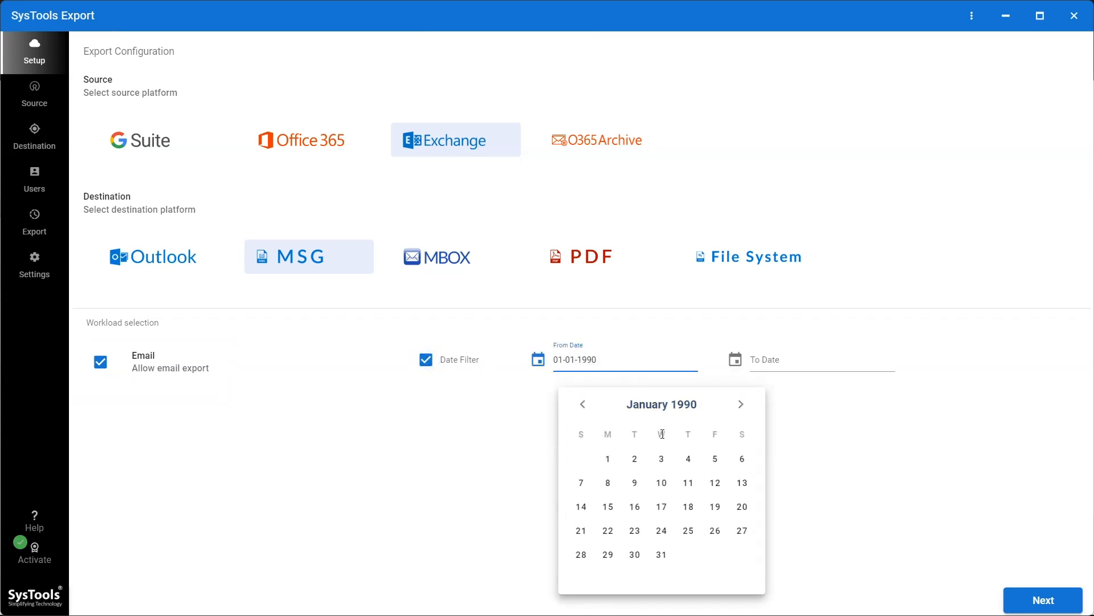
{"action": "left_click", "coordinate": [663, 462]}
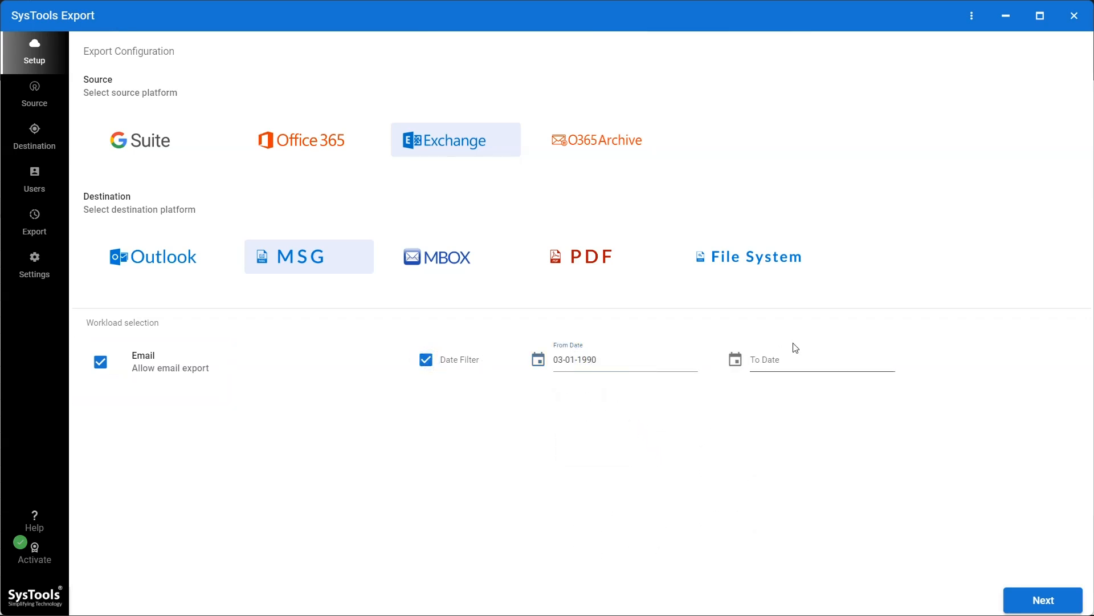
{"action": "left_click", "coordinate": [776, 358]}
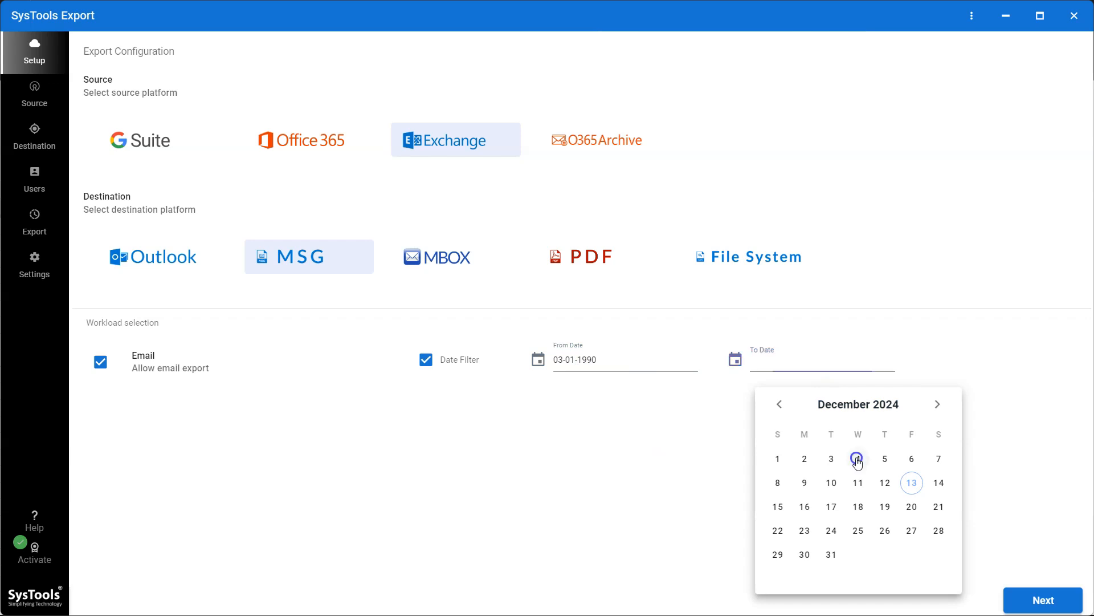
{"action": "left_click", "coordinate": [858, 458]}
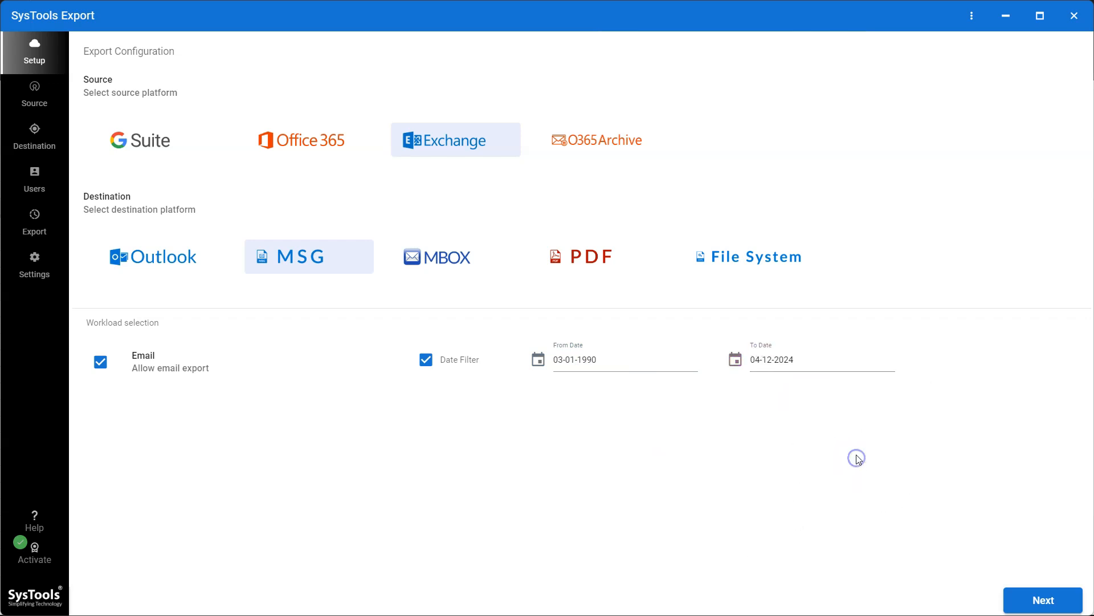
{"action": "left_click", "coordinate": [1033, 605]}
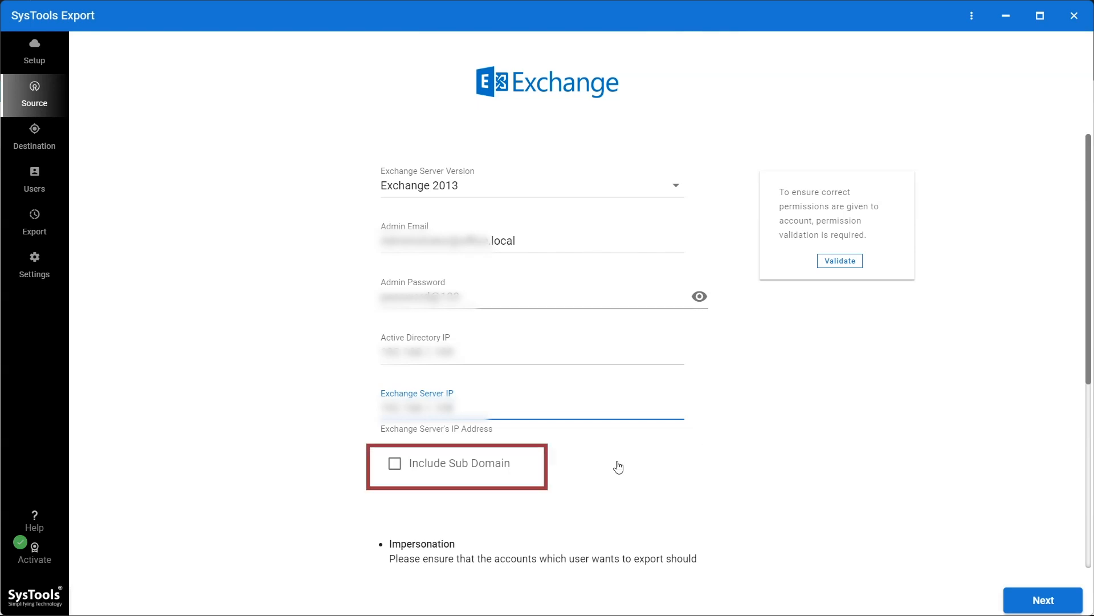
- Include sub domains, validate the Read User and Read Email permissions, and continue to MSG destination
{"action": "left_click", "coordinate": [392, 468]}
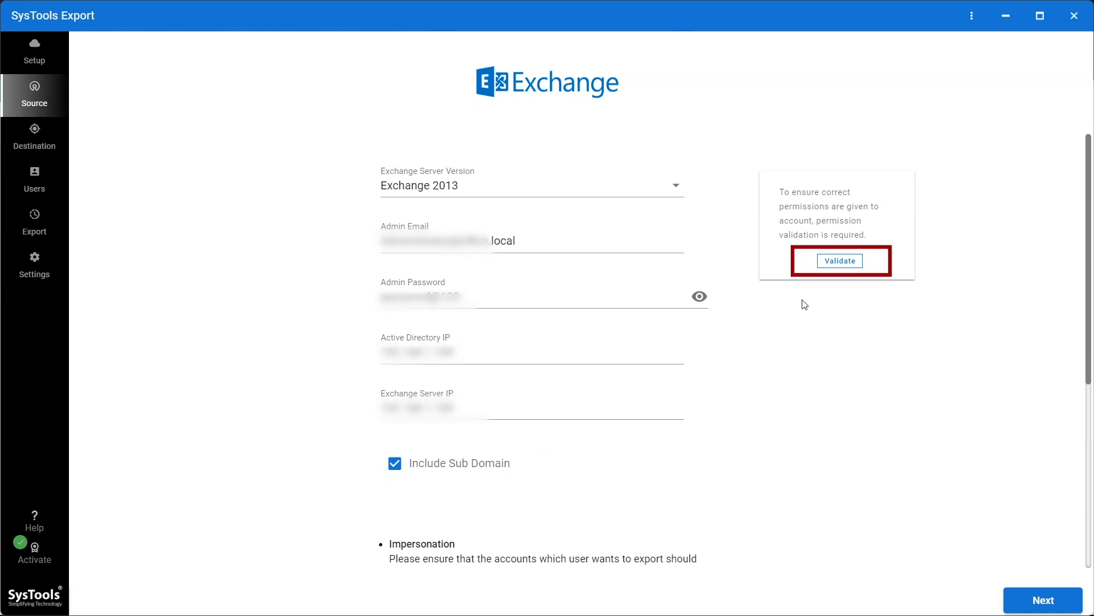
{"action": "left_click", "coordinate": [830, 263]}
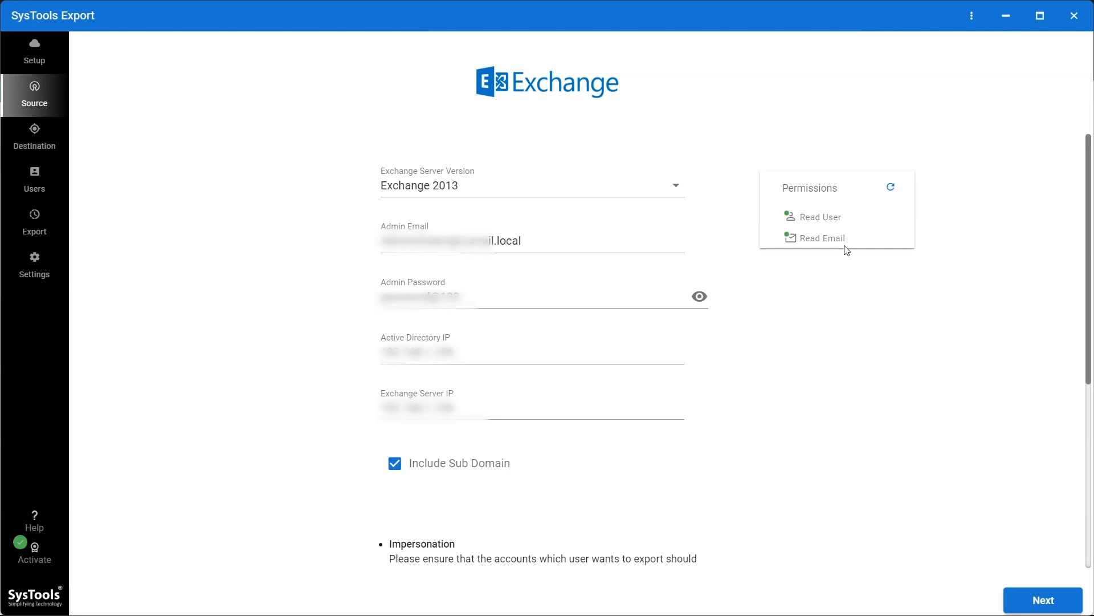
{"action": "left_click", "coordinate": [1032, 604]}
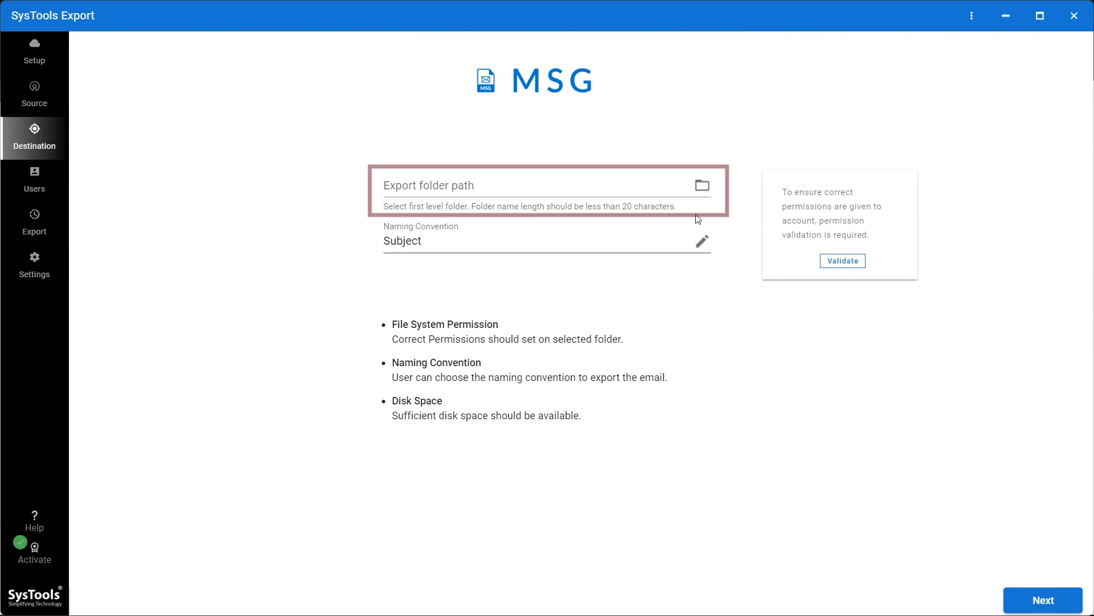
- Set the MSG export destination folder to D:\msg
{"action": "left_click", "coordinate": [702, 186]}
{"action": "left_click", "coordinate": [169, 163]}
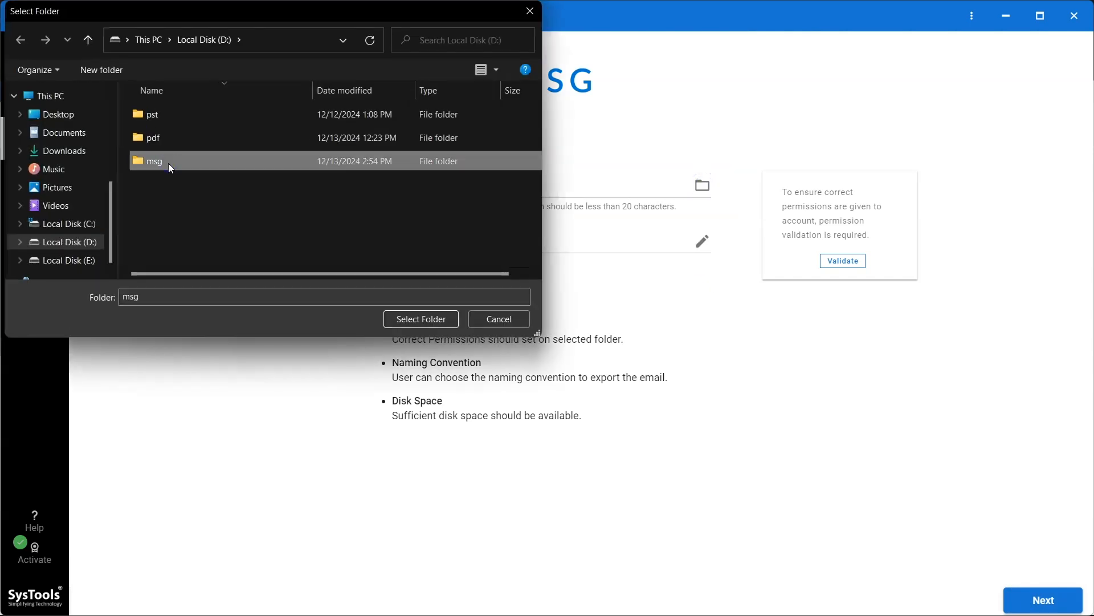
{"action": "left_click", "coordinate": [425, 319]}
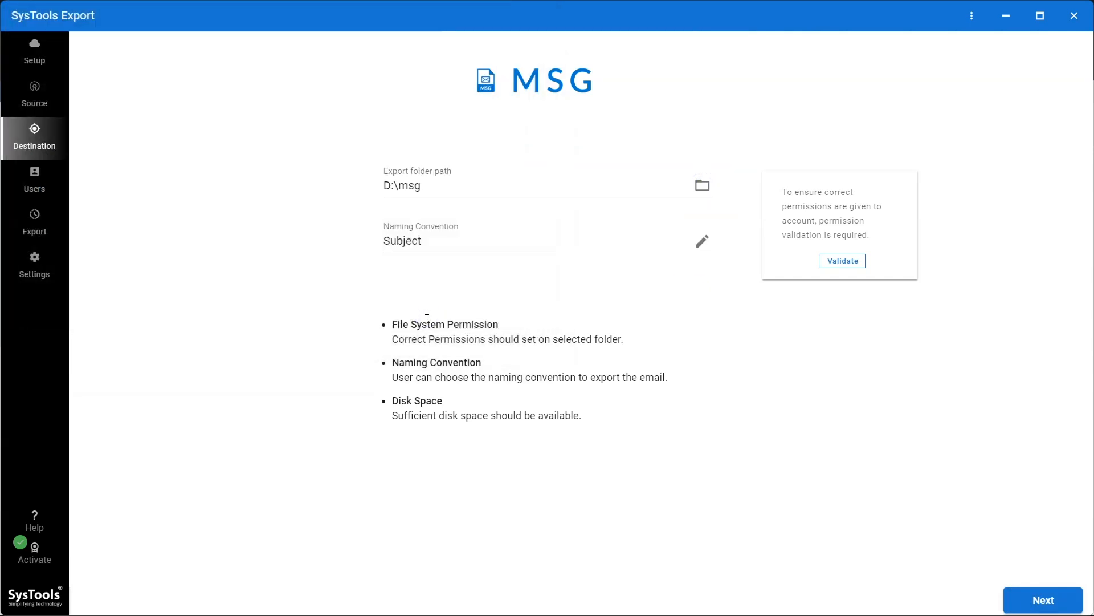
- Keep Subject as the file naming convention, validate folder permissions, and continue to Users
{"action": "left_click", "coordinate": [703, 240]}
{"action": "left_click", "coordinate": [662, 300]}
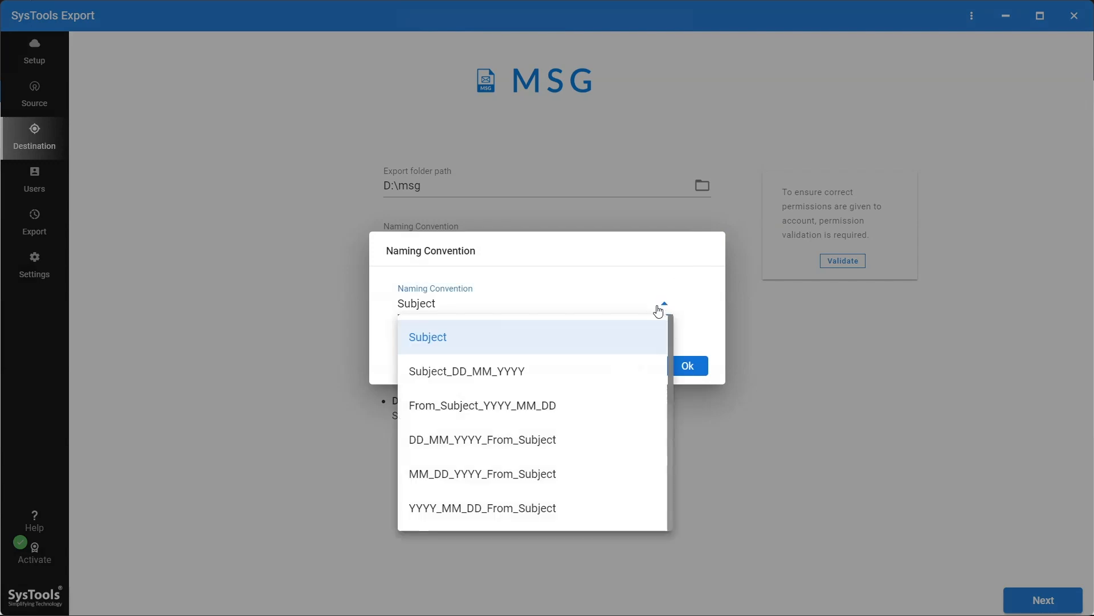
{"action": "left_click", "coordinate": [667, 303]}
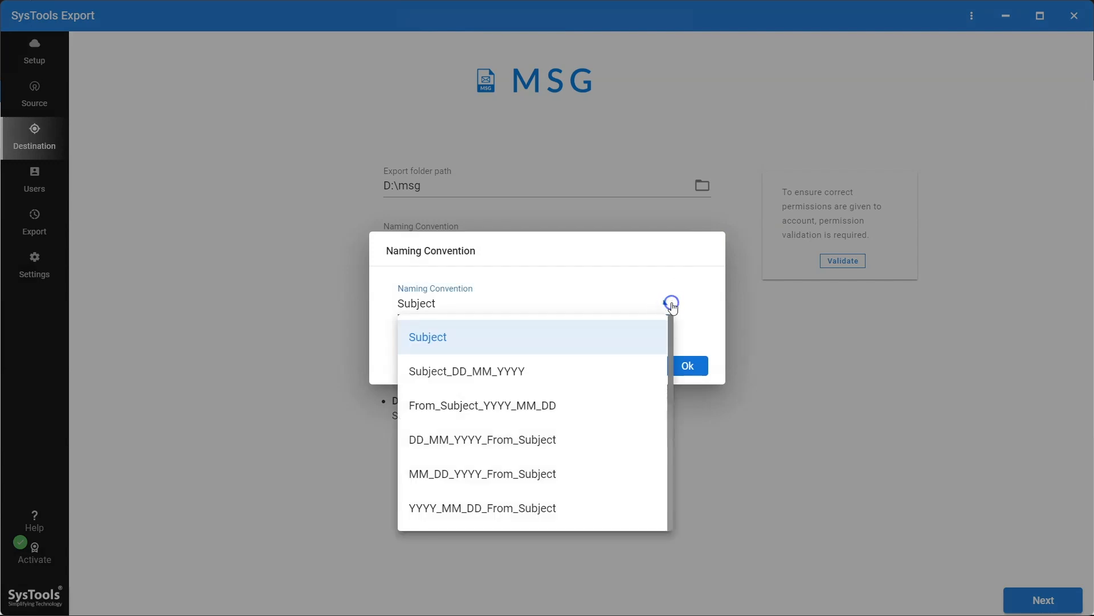
{"action": "left_click", "coordinate": [679, 369]}
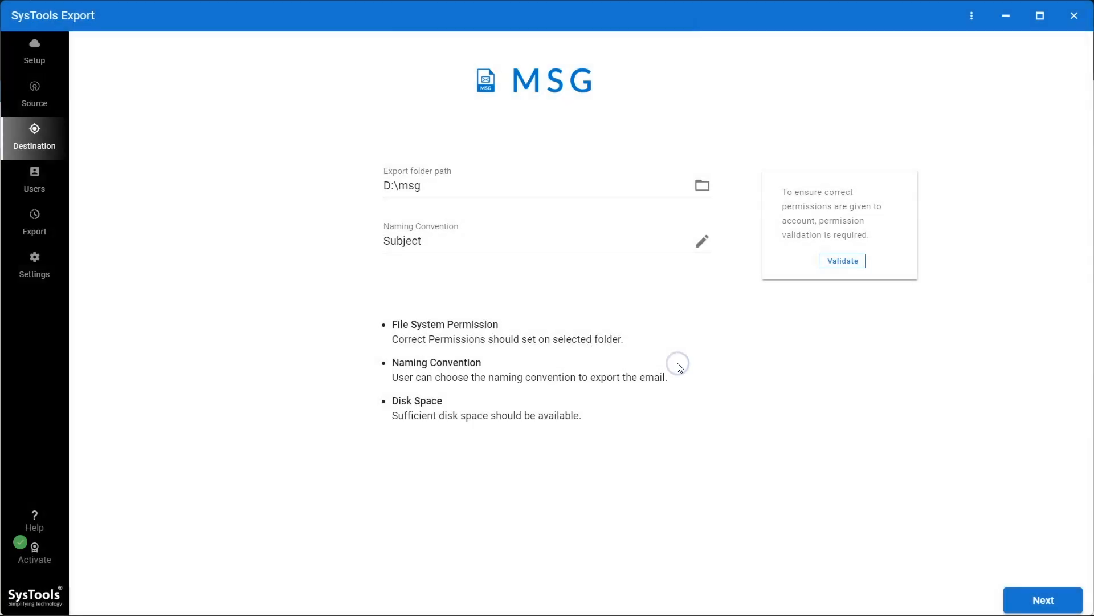
{"action": "left_click", "coordinate": [832, 262]}
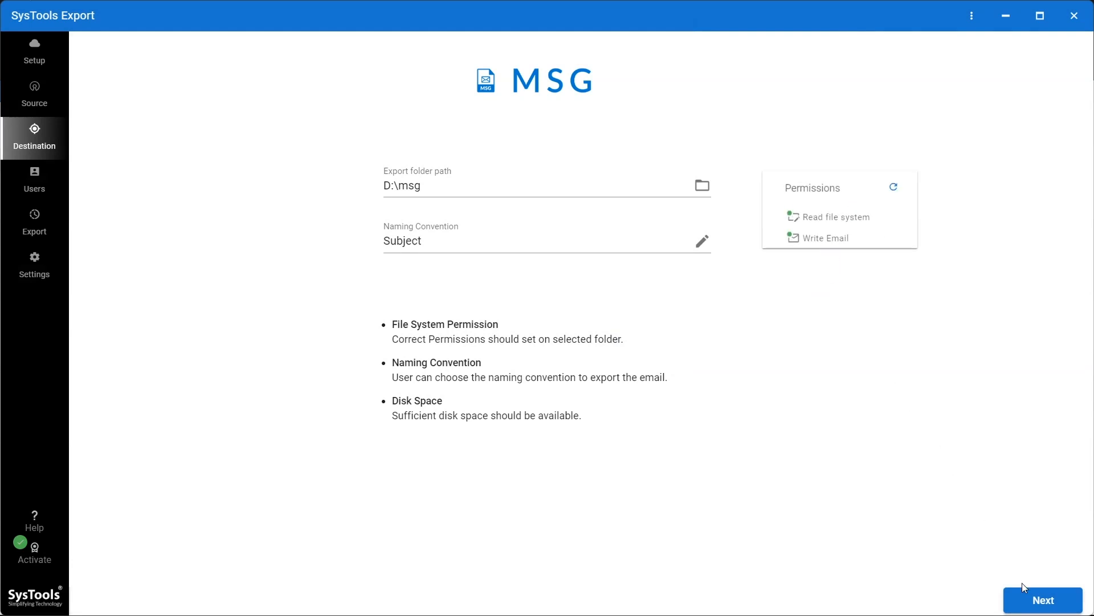
{"action": "left_click", "coordinate": [1029, 603]}
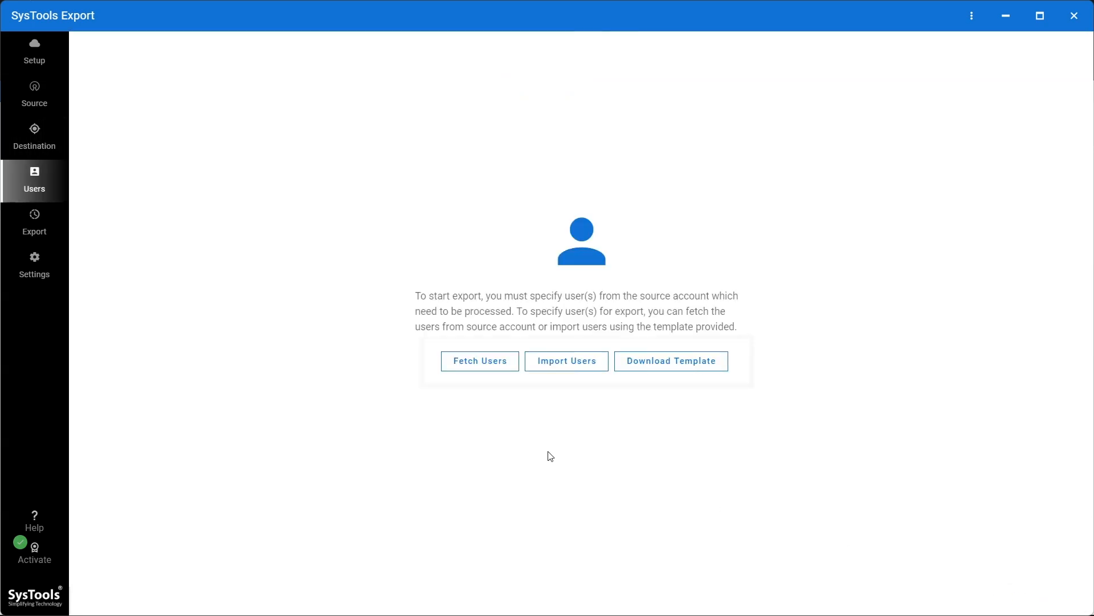
- Fetch all 27 mailbox users from the Exchange source account
{"action": "left_click", "coordinate": [484, 368]}
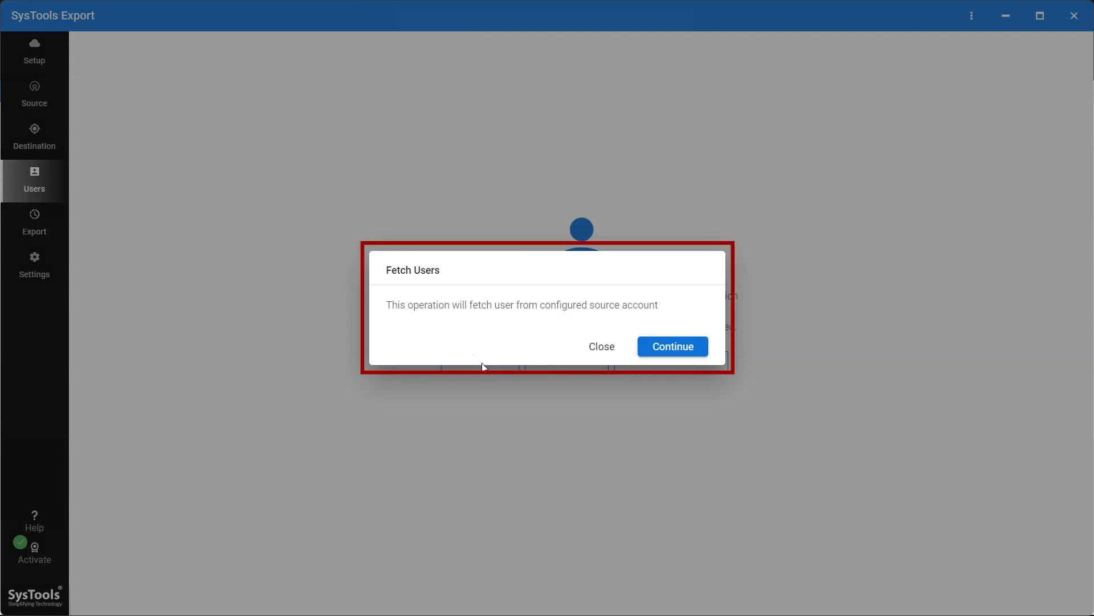
{"action": "left_click", "coordinate": [673, 347]}
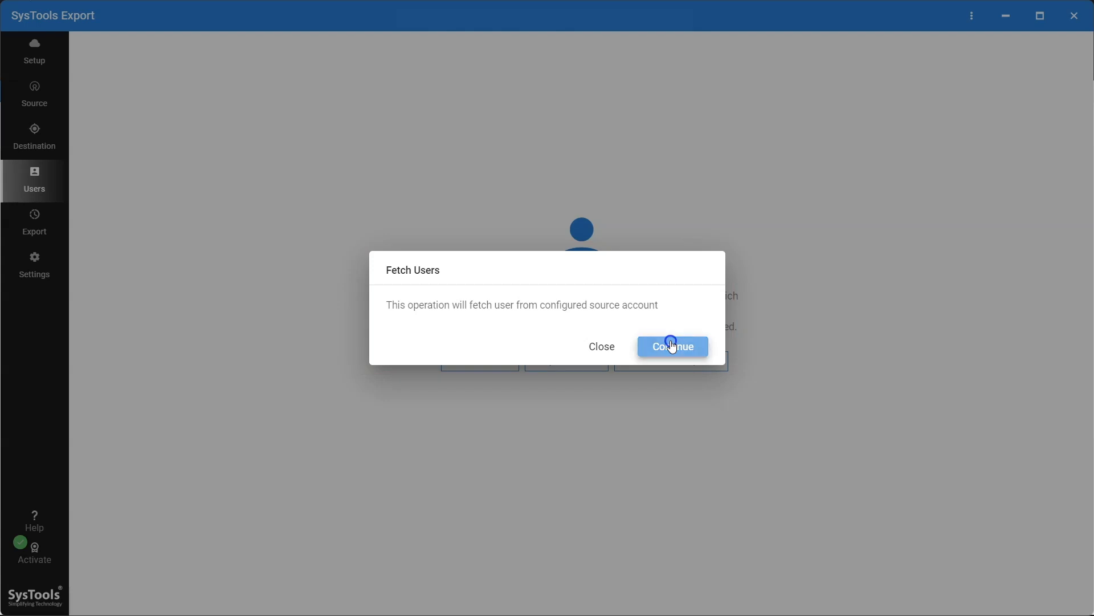
{"action": "left_click", "coordinate": [676, 372]}
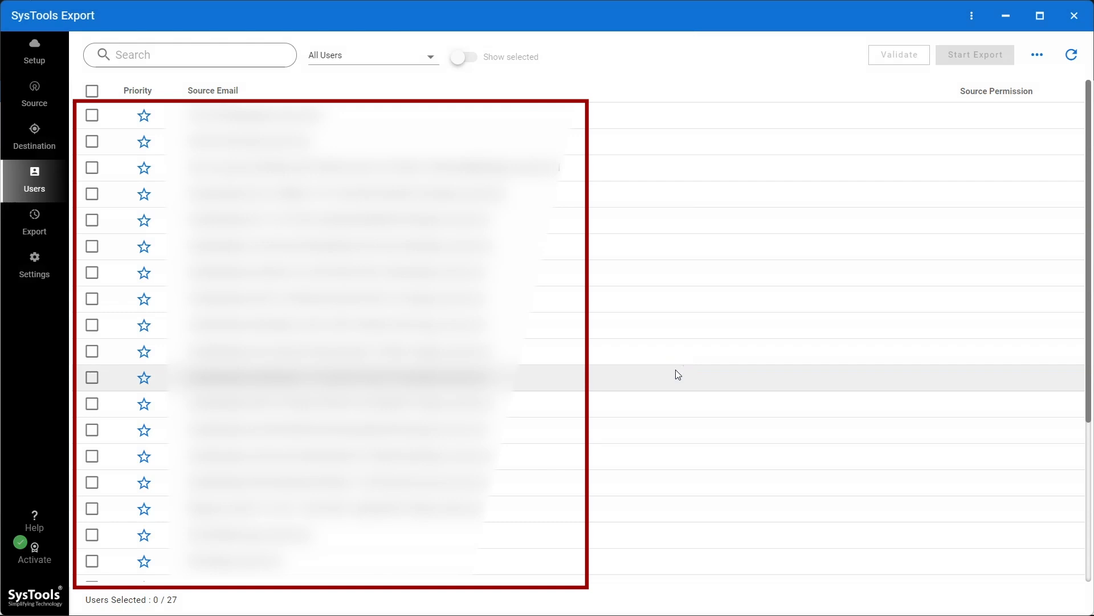
- Check the second user in the list and show only the selected mailbox
{"action": "left_click", "coordinate": [162, 52]}
{"action": "type", "text": "Admin"}
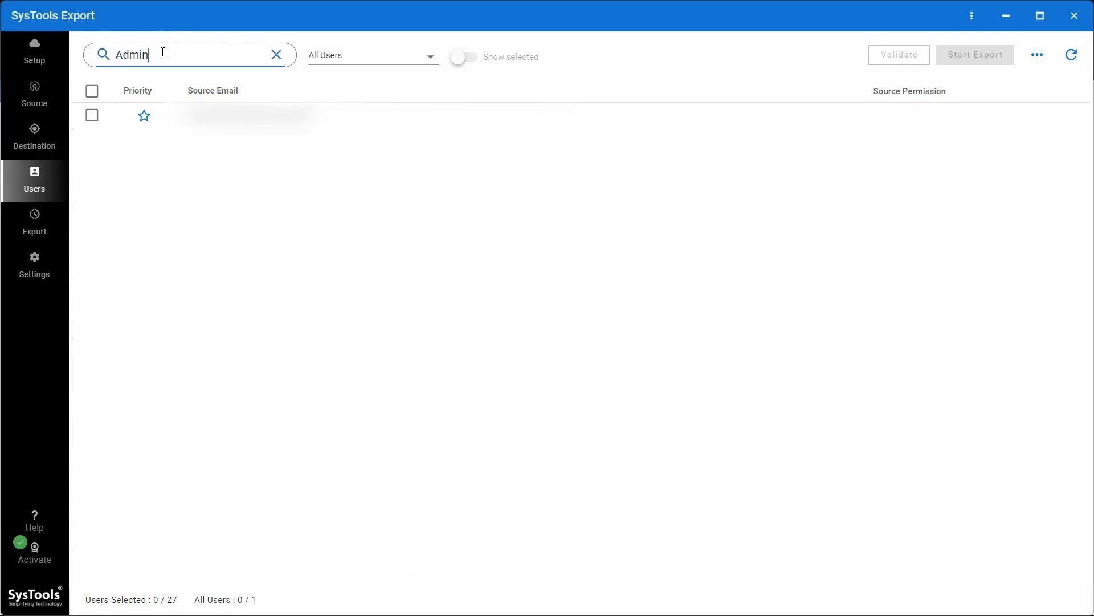
{"action": "left_click", "coordinate": [276, 55]}
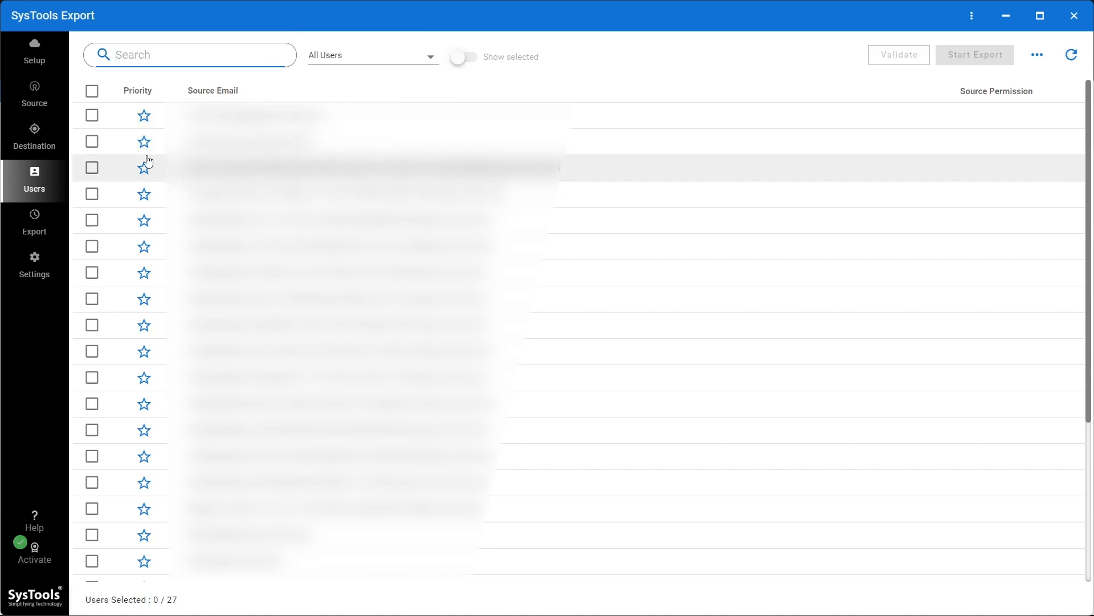
{"action": "left_click", "coordinate": [91, 142]}
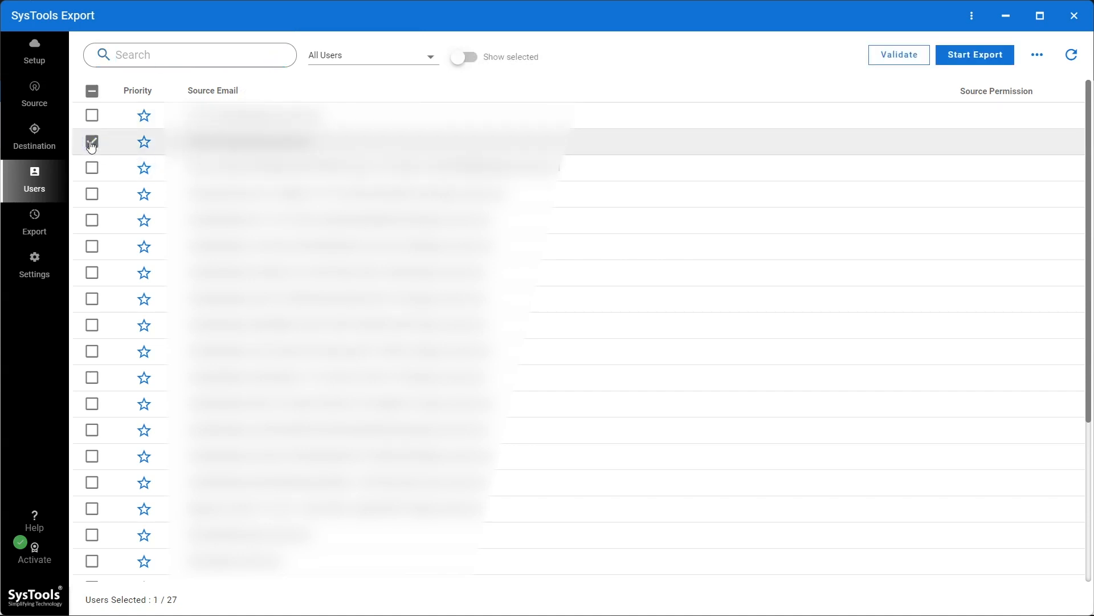
{"action": "left_click", "coordinate": [461, 61]}
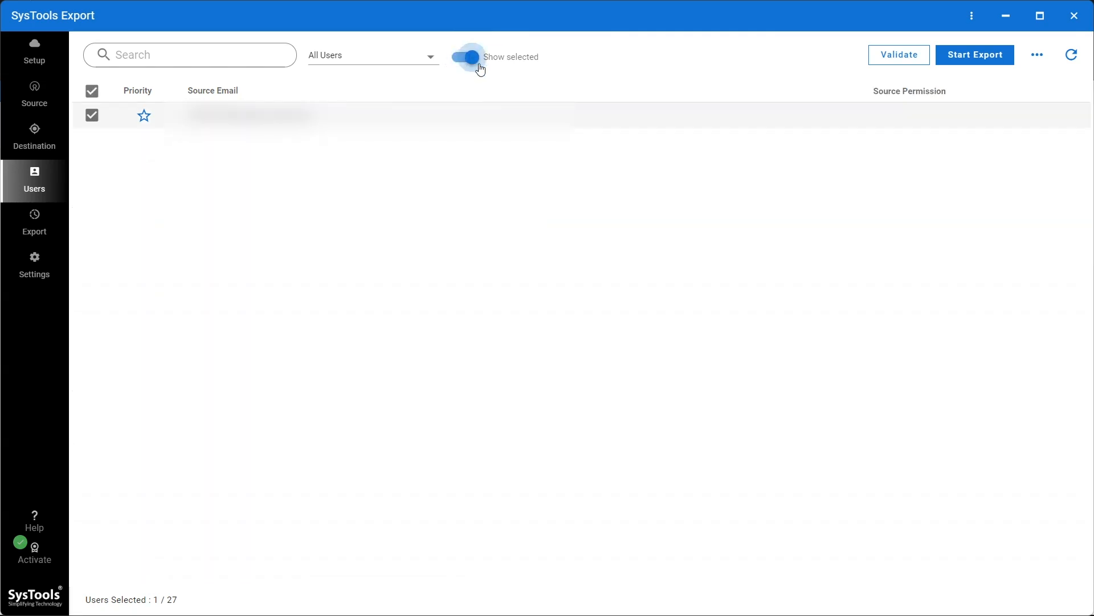
- Validate the selected mailbox, start its export, and view the export progress
{"action": "left_click", "coordinate": [906, 55]}
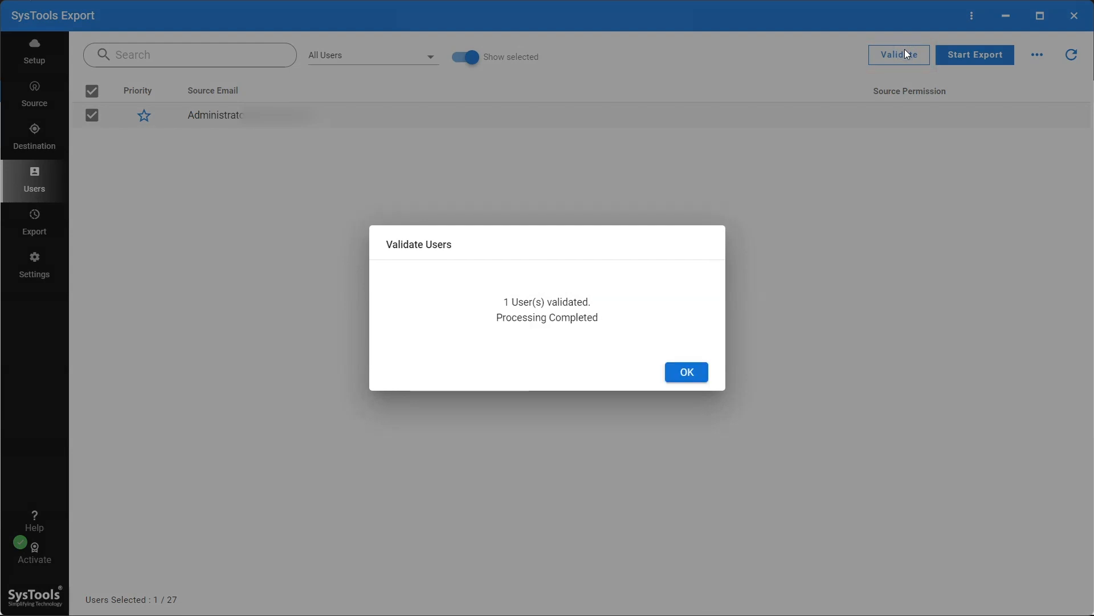
{"action": "left_click", "coordinate": [698, 374]}
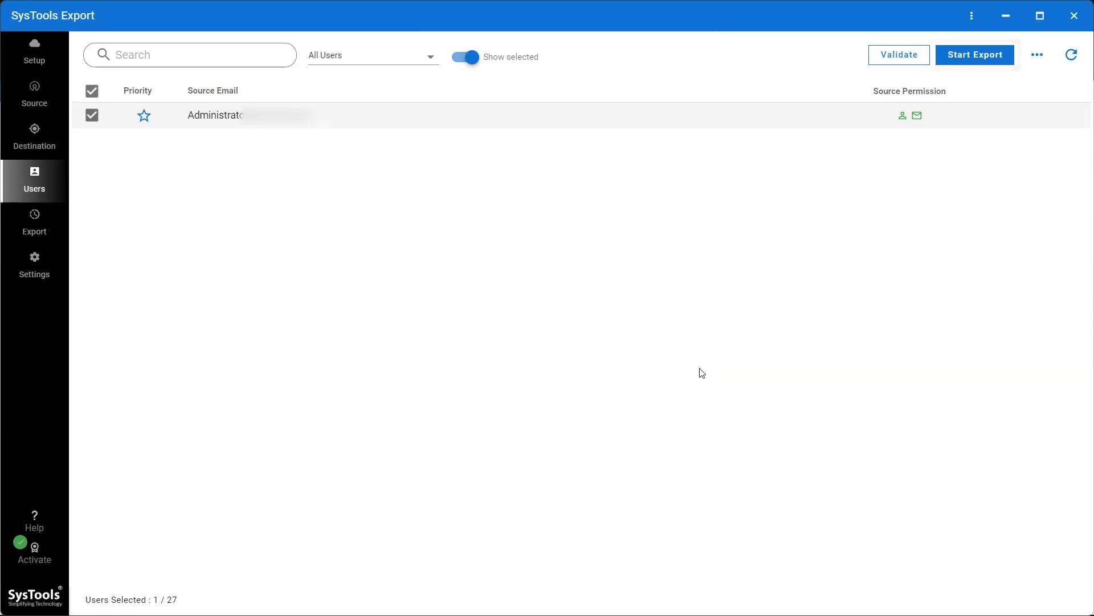
{"action": "left_click", "coordinate": [985, 57]}
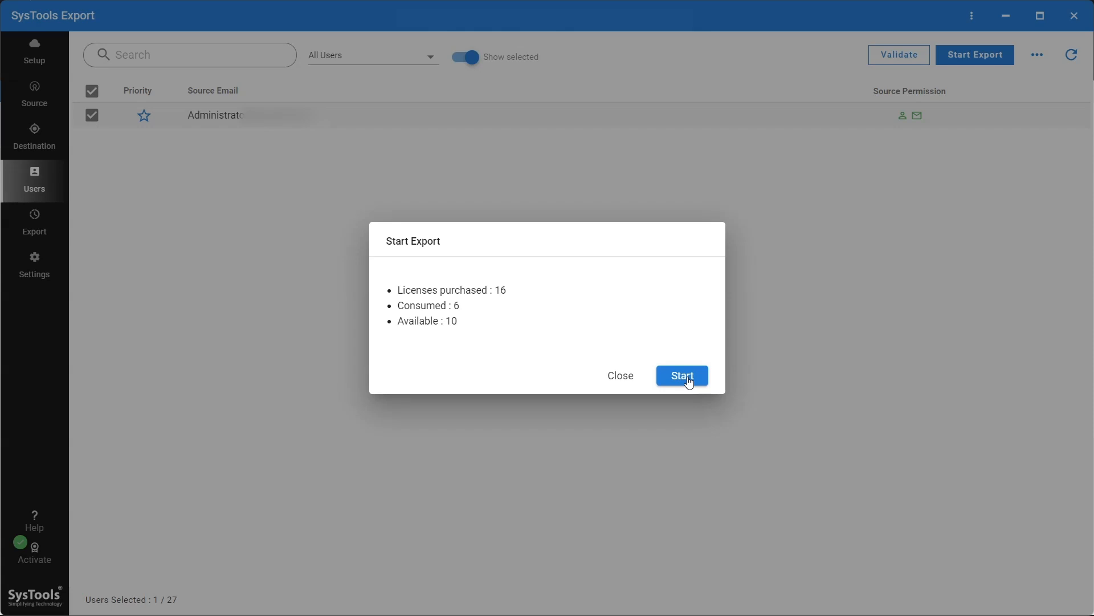
{"action": "left_click", "coordinate": [688, 380]}
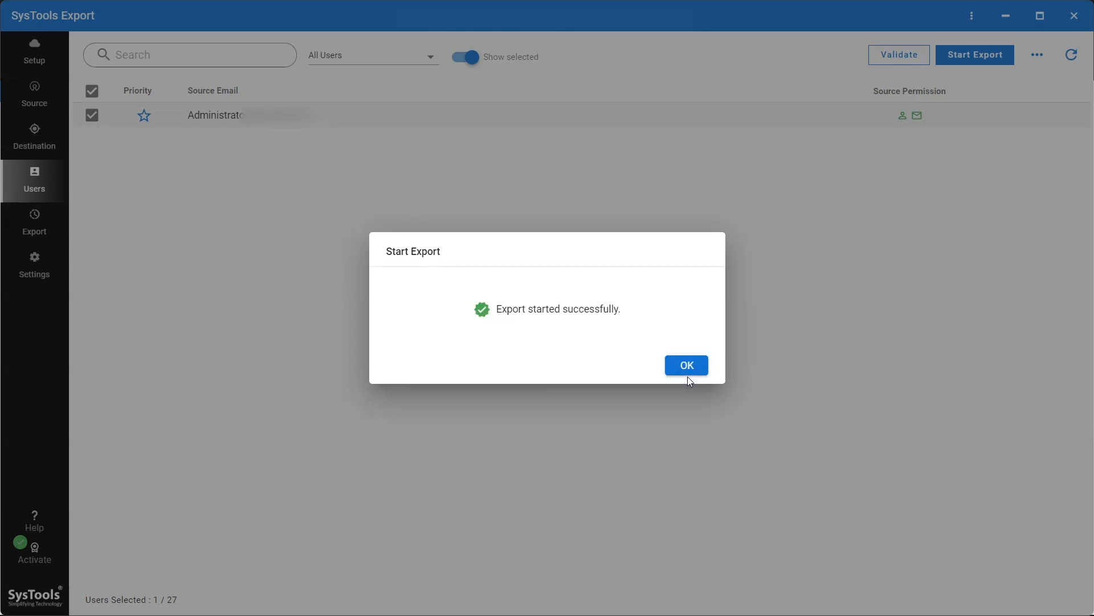
{"action": "left_click", "coordinate": [687, 376]}
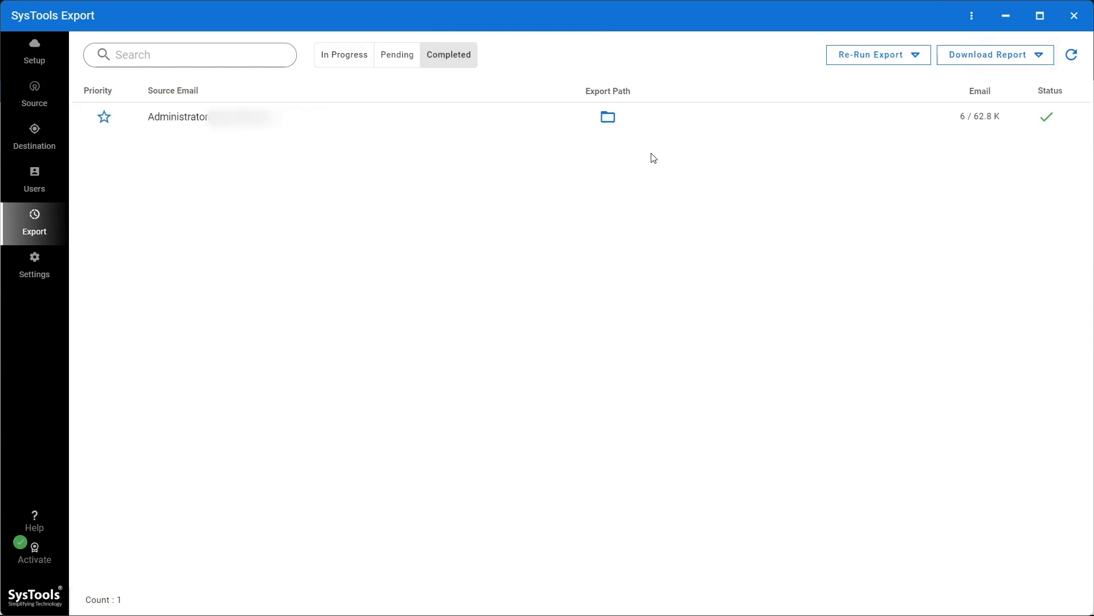
- Save the Export Summary Report into the D:\msg folder
{"action": "left_click", "coordinate": [732, 124]}
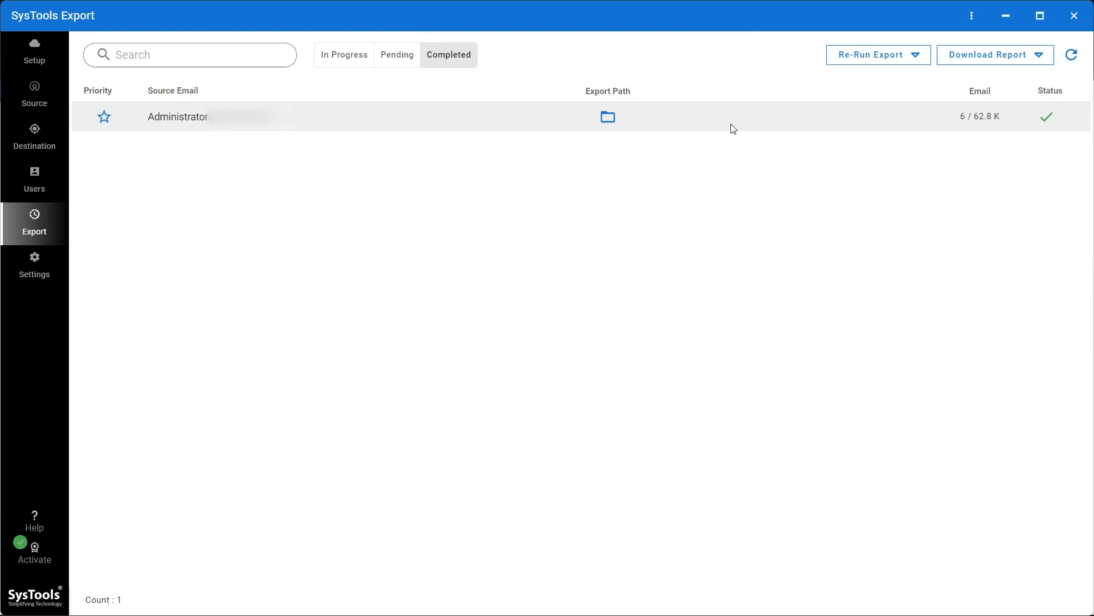
{"action": "left_click", "coordinate": [1015, 63]}
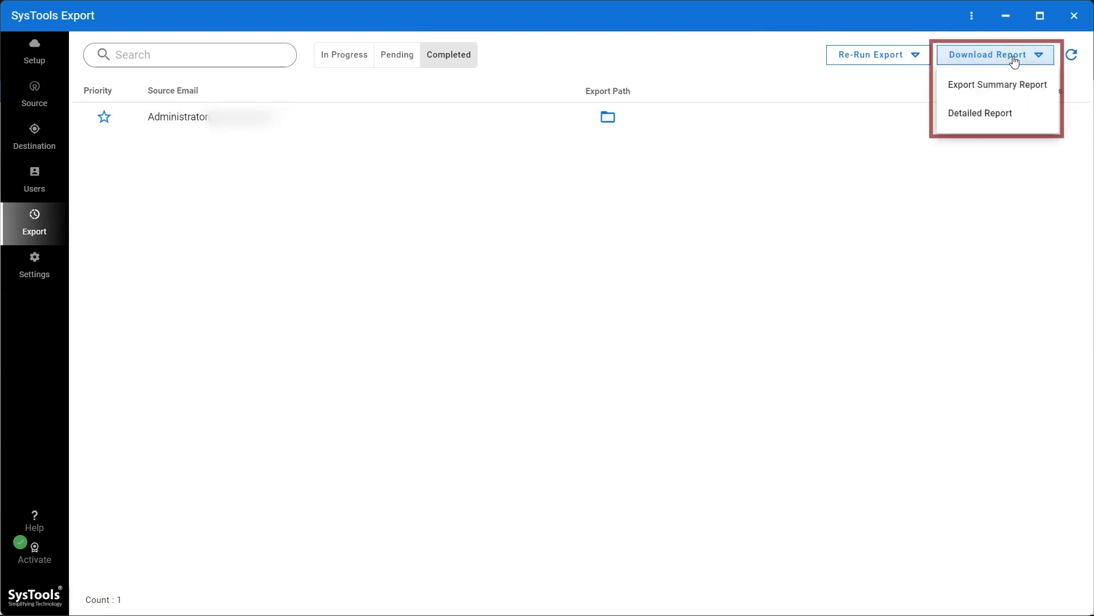
{"action": "left_click", "coordinate": [1009, 87]}
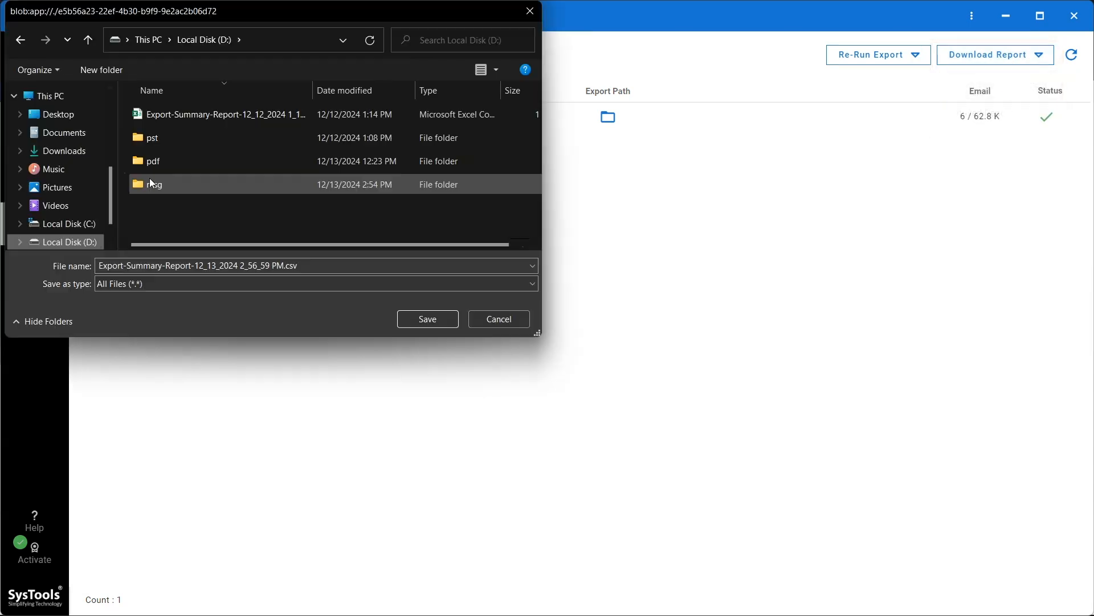
{"action": "left_click", "coordinate": [151, 184]}
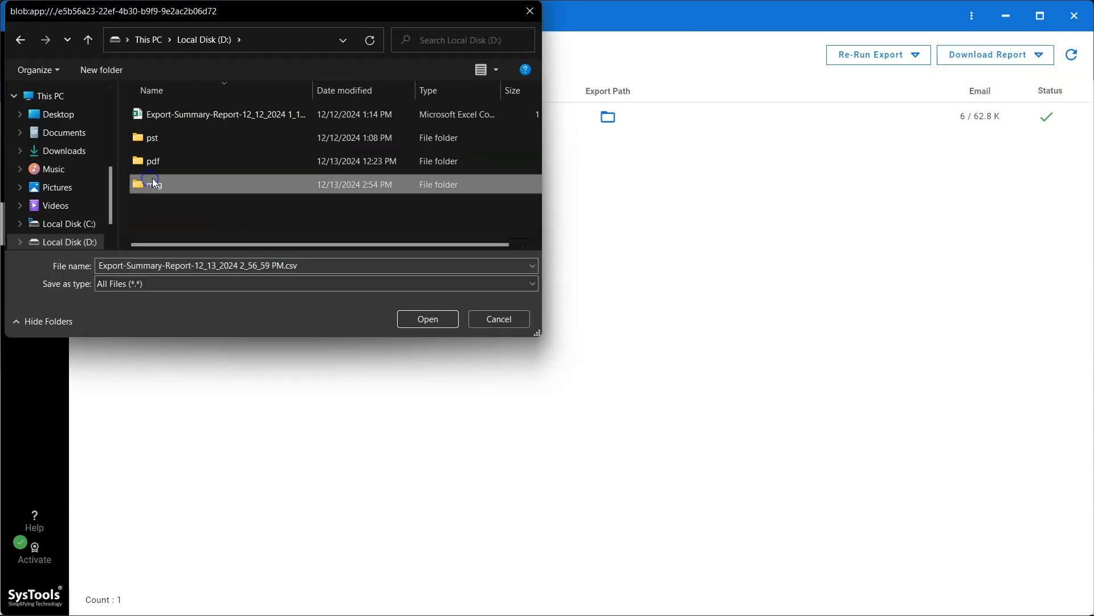
{"action": "left_click", "coordinate": [427, 319]}
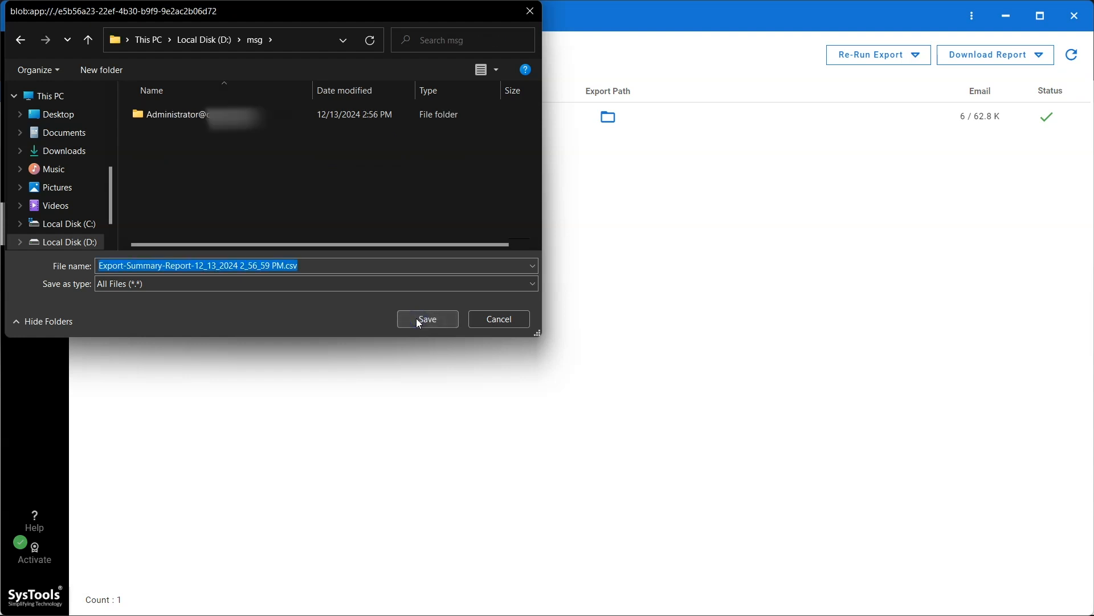
{"action": "left_click", "coordinate": [427, 319]}
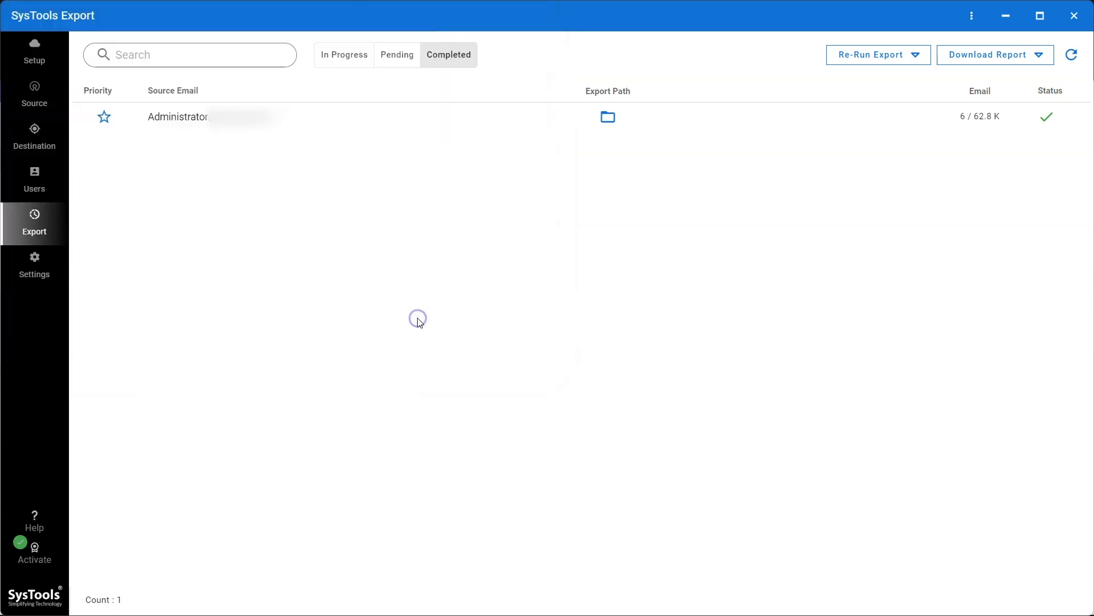
- Download the Detailed Report for the exported mailbox
{"action": "left_click", "coordinate": [1041, 60]}
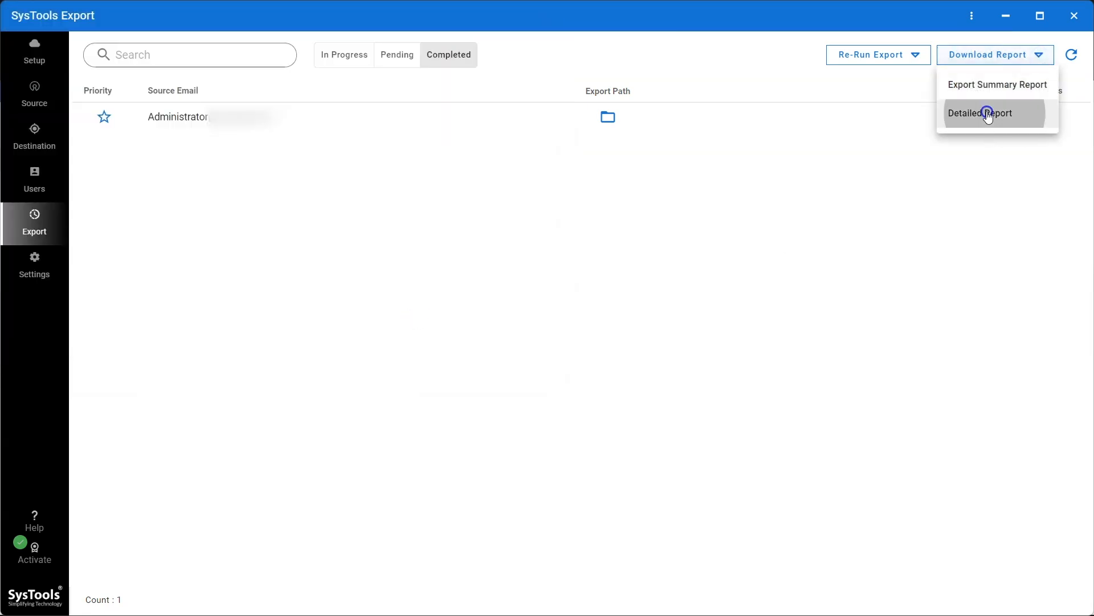
{"action": "left_click", "coordinate": [987, 113]}
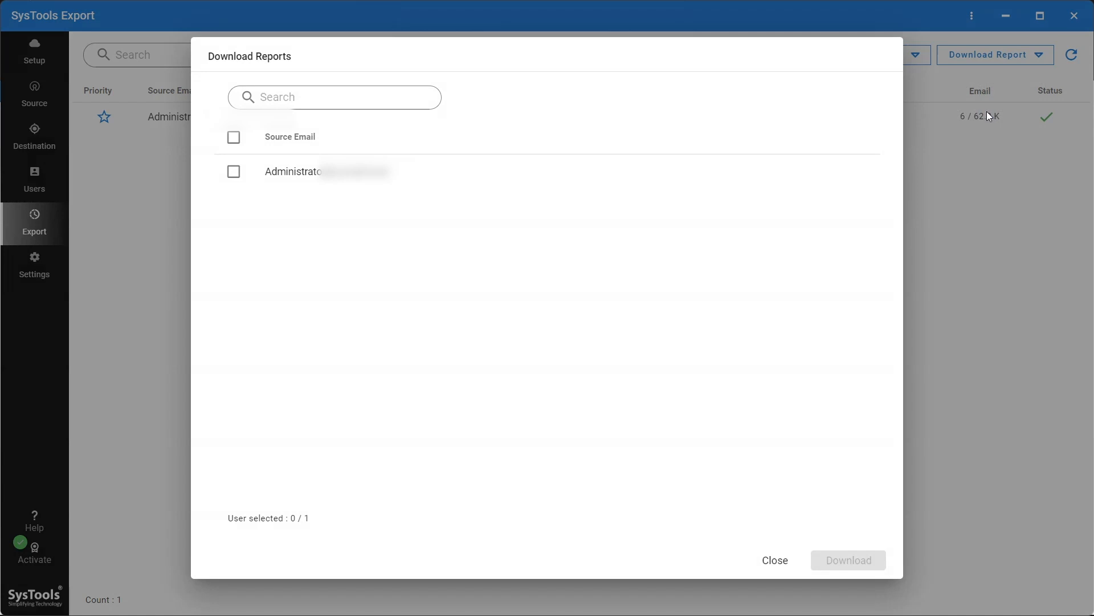
{"action": "left_click", "coordinate": [234, 172]}
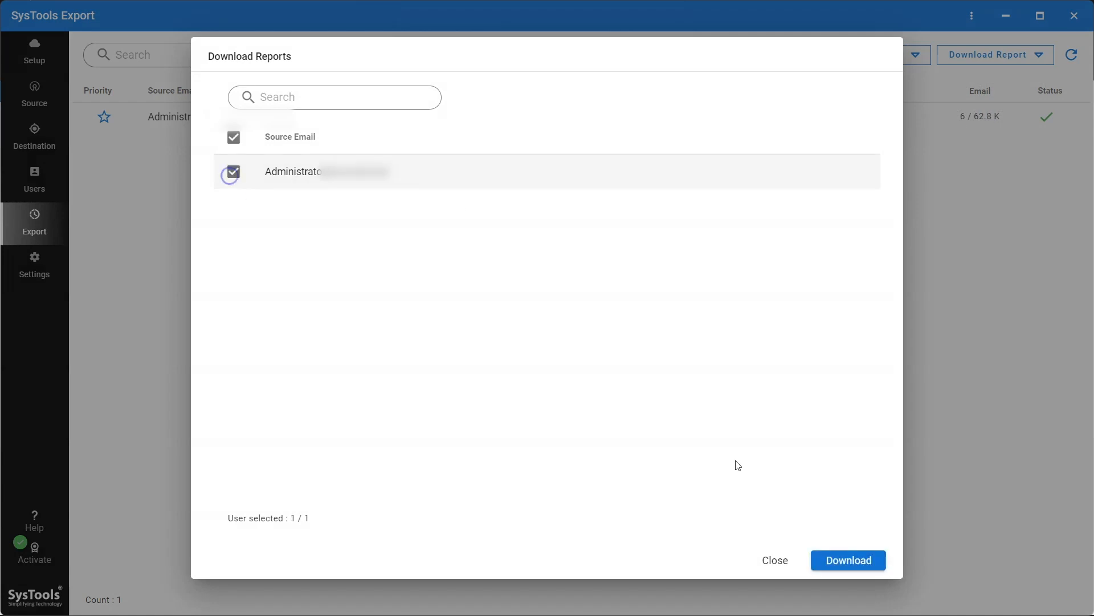
{"action": "left_click", "coordinate": [844, 571]}
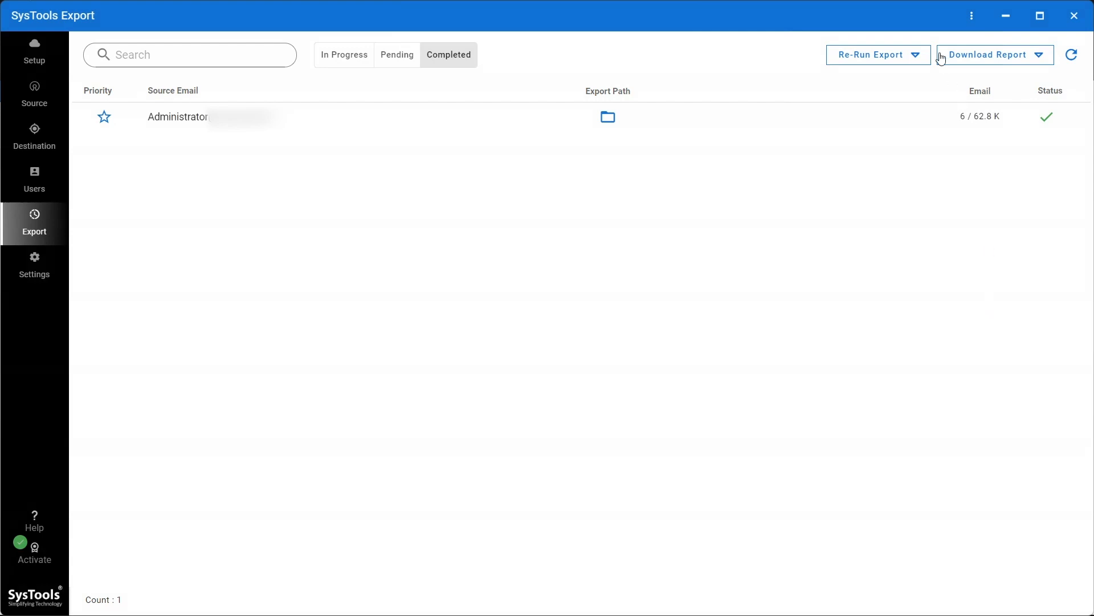
- Open the exported mailbox's output folder in File Explorer
{"action": "left_click", "coordinate": [915, 56]}
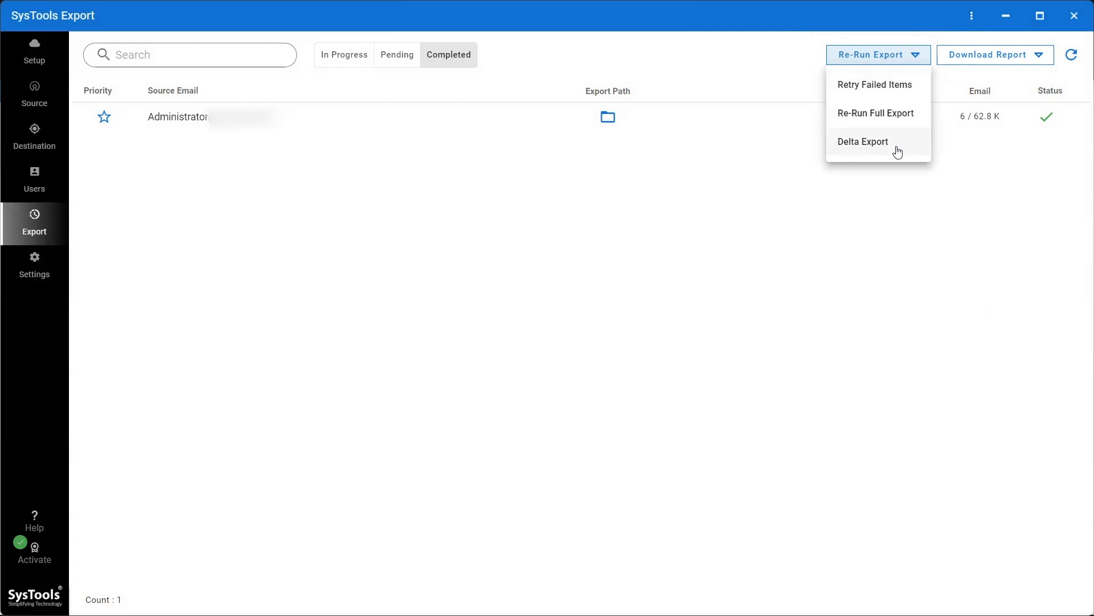
{"action": "left_click", "coordinate": [889, 179]}
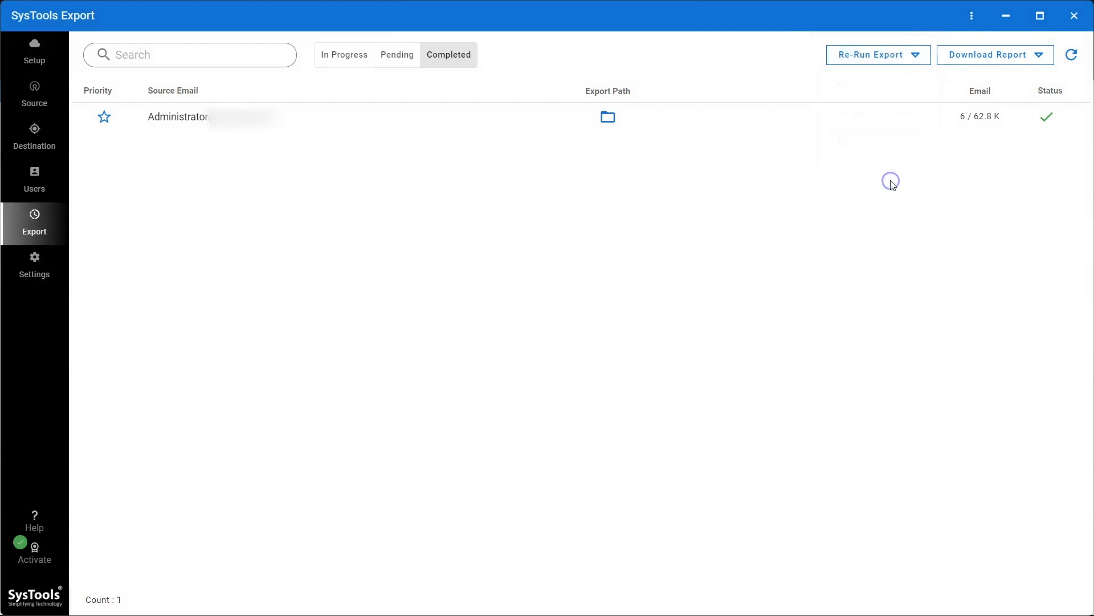
{"action": "left_click", "coordinate": [609, 117]}
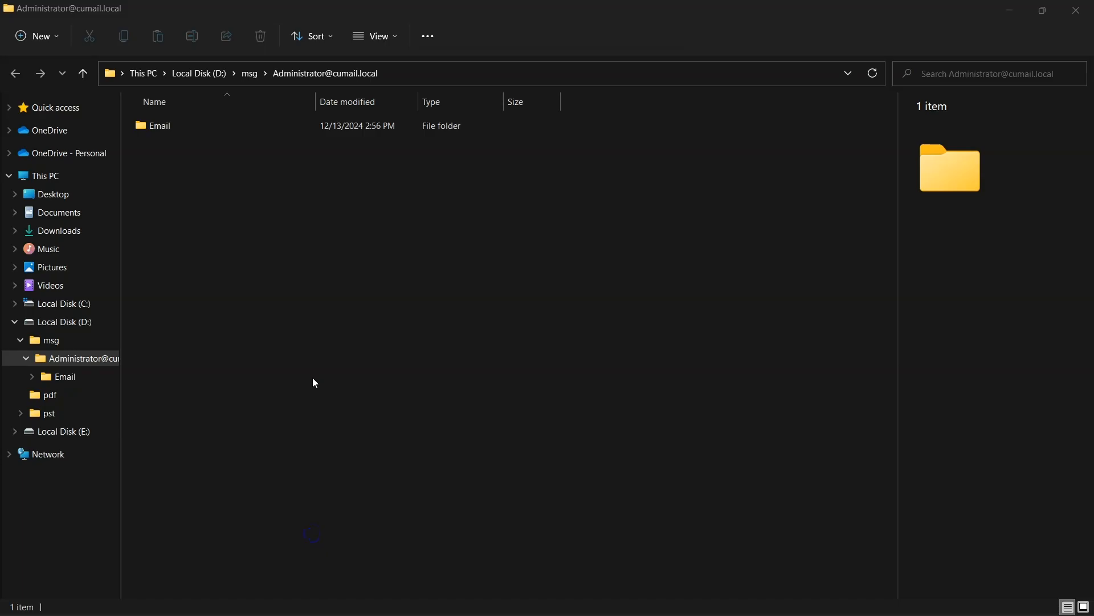
- Browse into Email > Inbox and select test mail[1].msg among the exported messages
{"action": "double_click", "coordinate": [172, 132]}
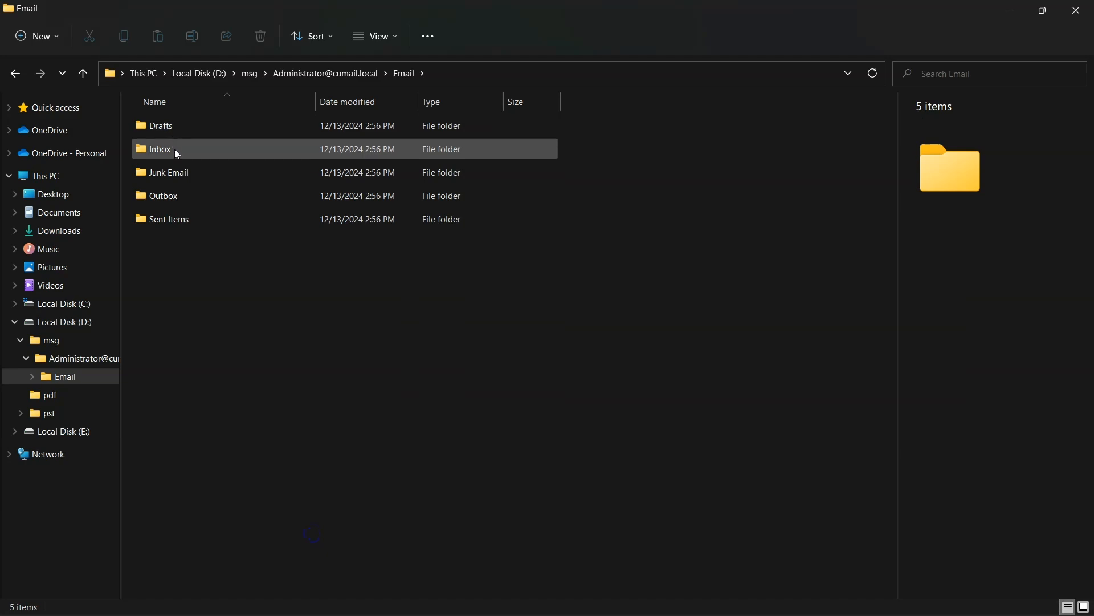
{"action": "double_click", "coordinate": [175, 149]}
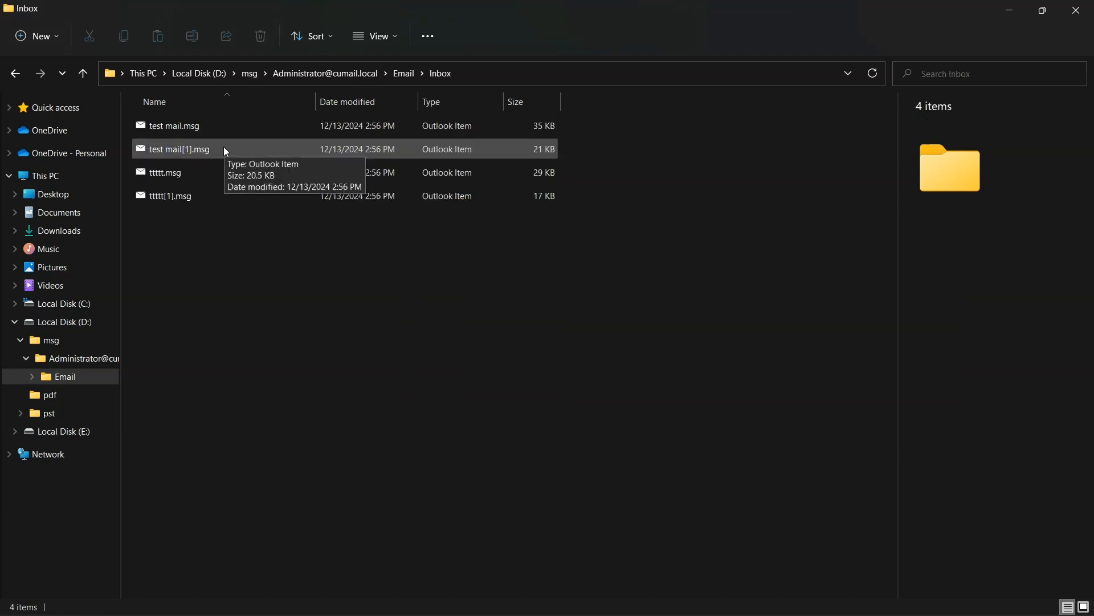
{"action": "left_click", "coordinate": [224, 148]}
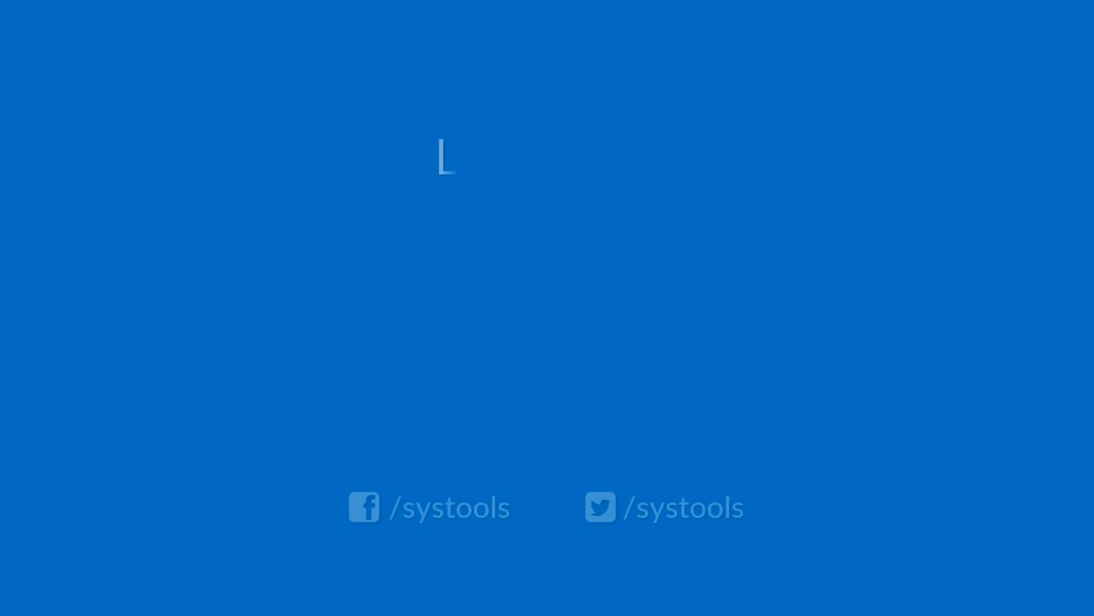